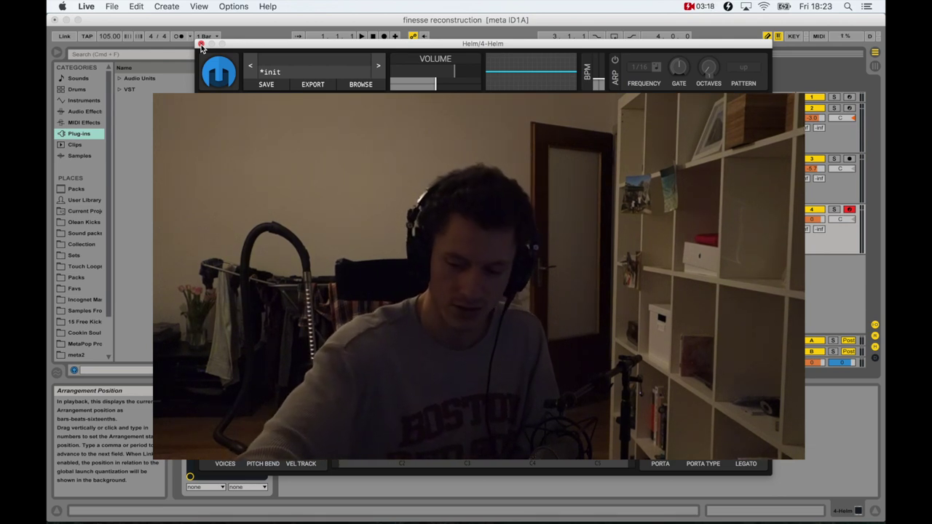
Play back the arrangement and move the Helm window slightly upward.
key(space)
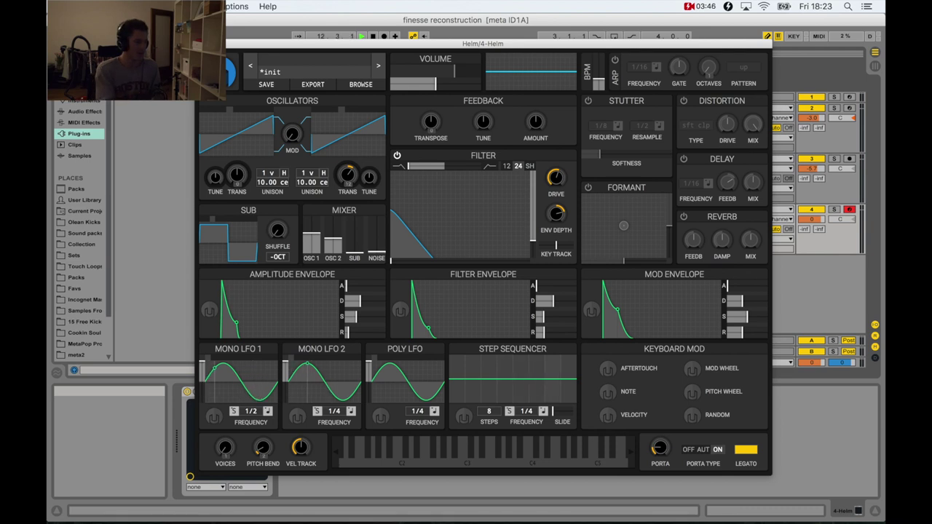
click(372, 37)
drag(373, 42, 385, 36)
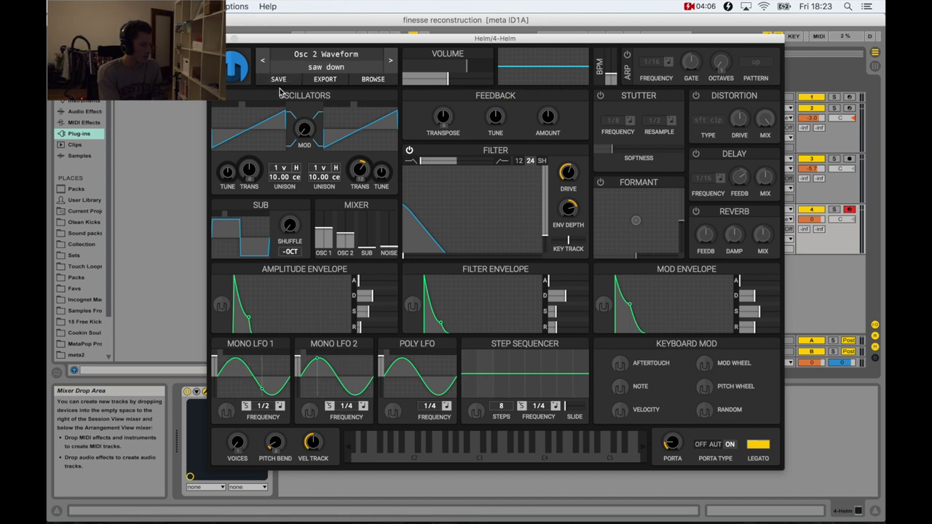
Try stepping back through the Helm presets to find a clean starting patch.
click(262, 62)
click(262, 62)
click(262, 62)
click(263, 61)
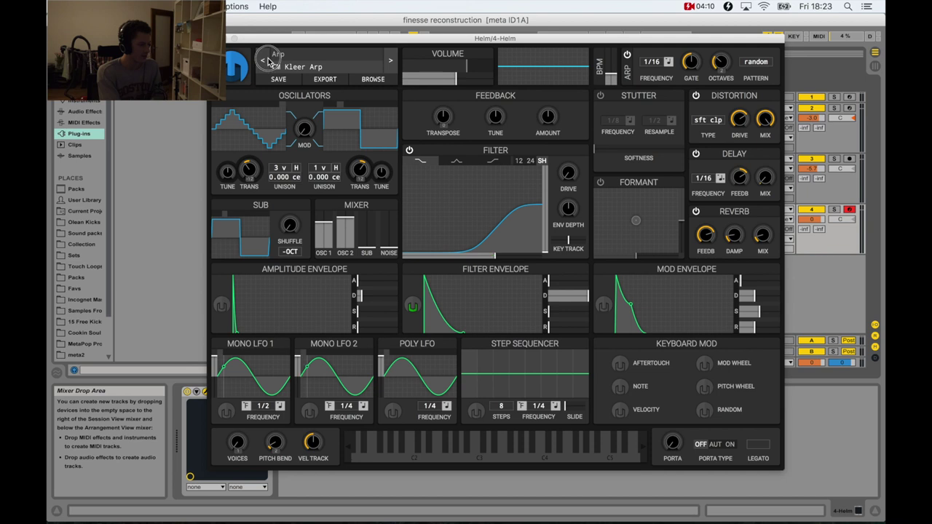
click(263, 60)
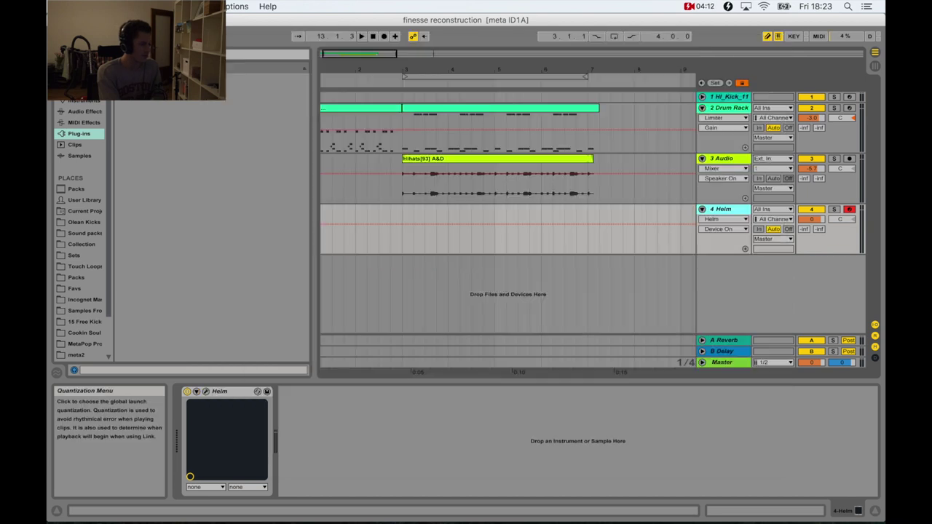
Search the browser for "helm" and load a fresh Helm instance on a new track below the existing ones.
key(super+alt+p)
key(super+f)
text(helm)
drag(145, 101, 741, 277)
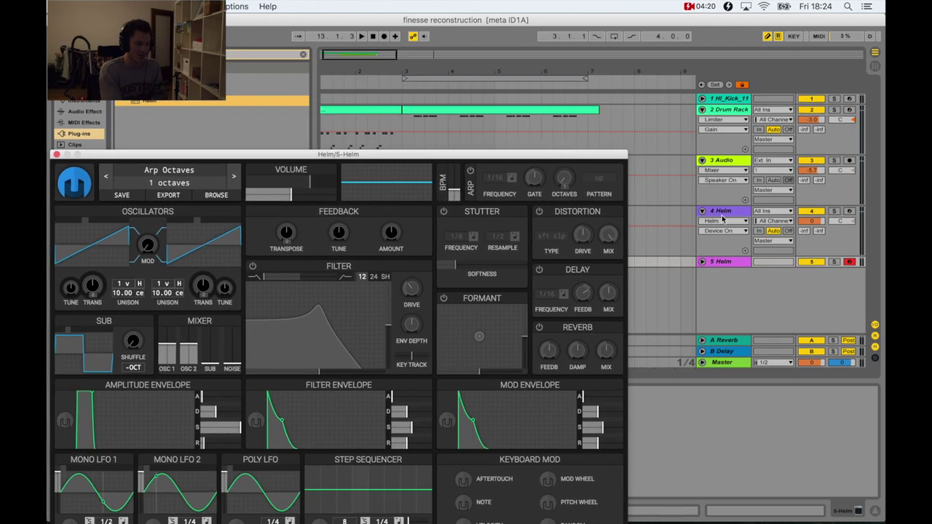
Delete the old Helm track and reposition the new Helm window so the whole synth is visible.
click(725, 211)
key(Delete)
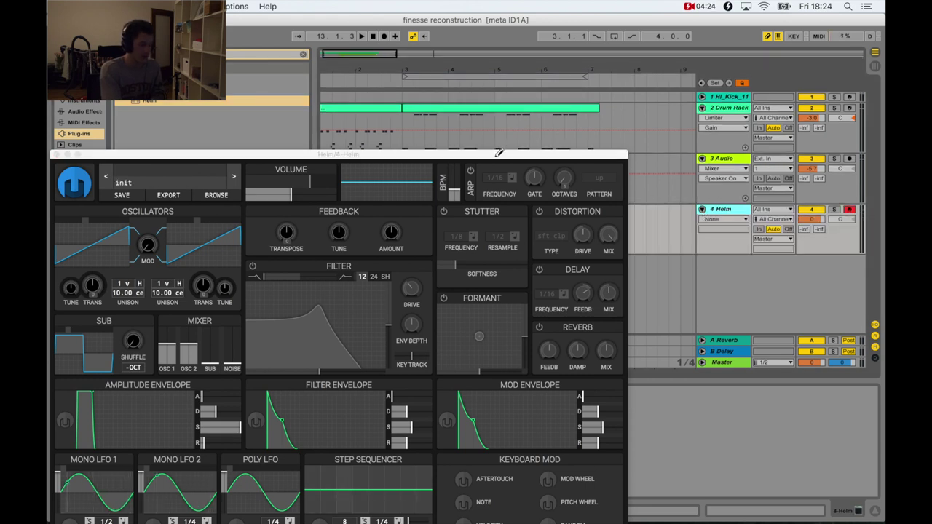
drag(526, 151, 633, 47)
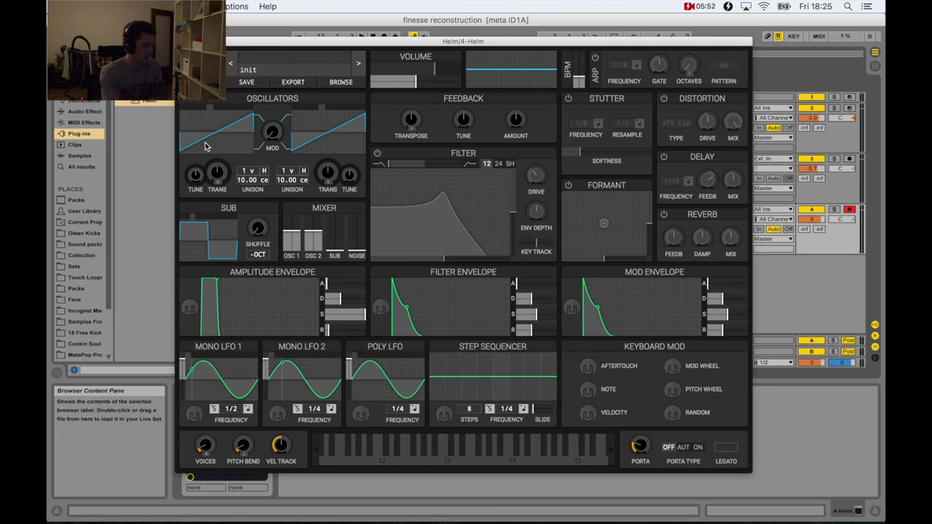
Cycle oscillator 2 through the step, triangle and saw down waveforms and return it to the rising saw.
click(312, 130)
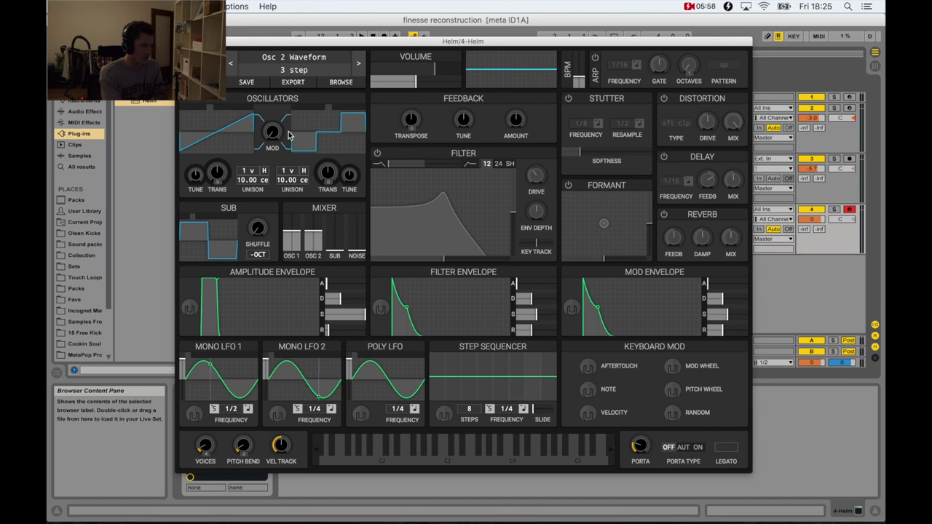
click(313, 122)
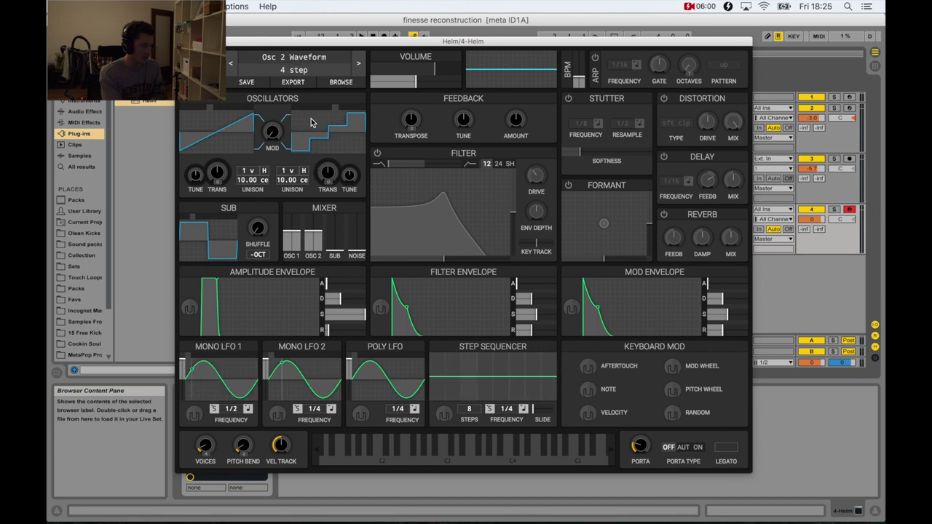
click(306, 117)
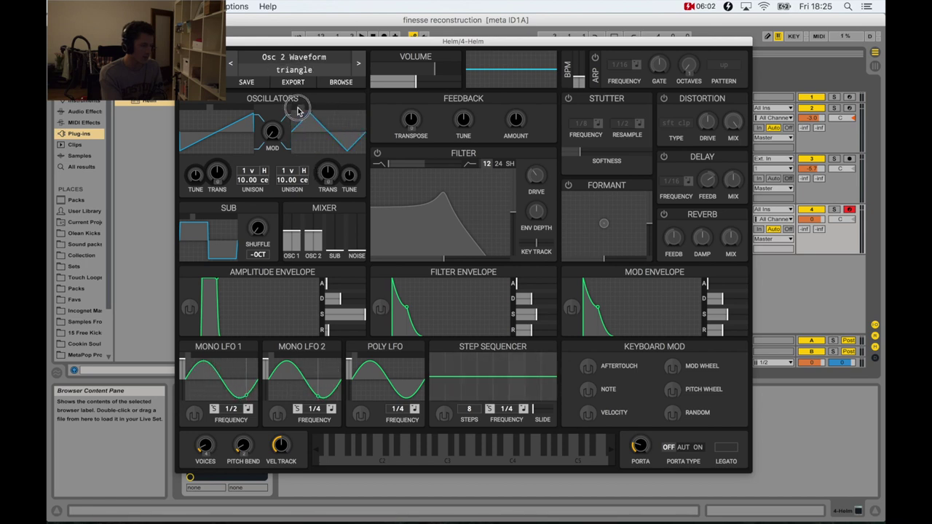
click(305, 110)
click(307, 110)
click(306, 110)
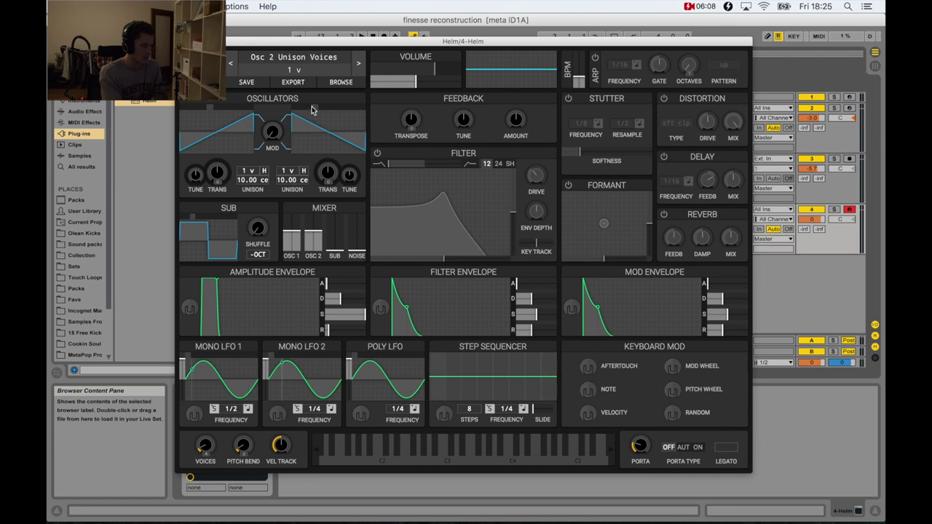
click(314, 113)
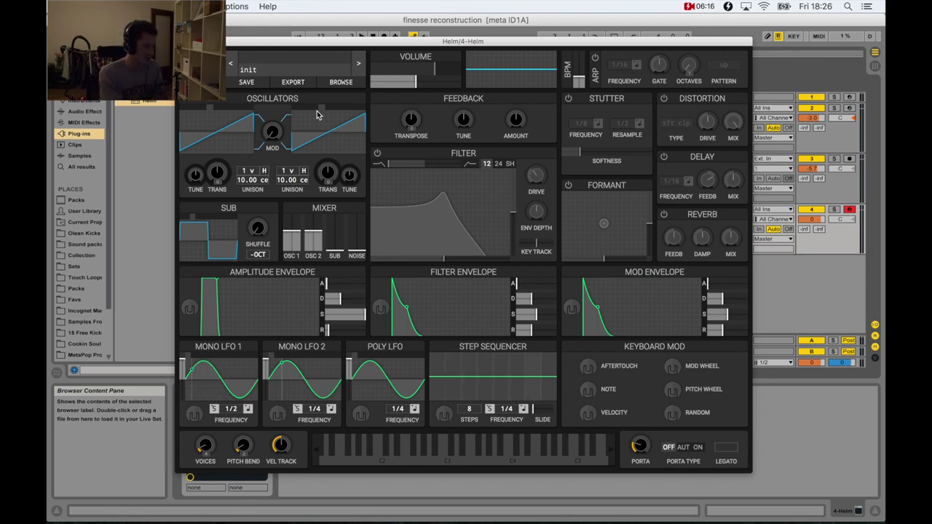
Transpose oscillator 2 up 12 semitones.
mouse_move(328, 175)
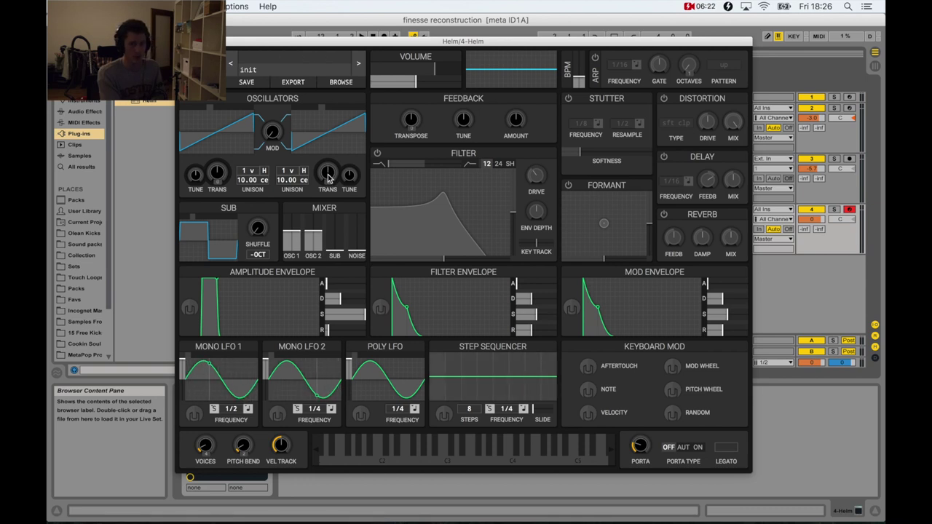
drag(327, 174, 305, 93)
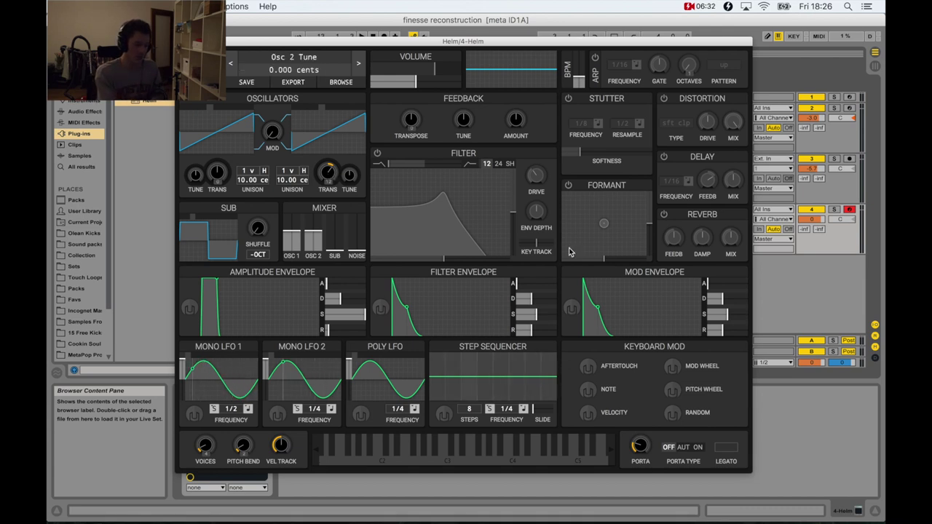
Lower the master volume to -8.0 and reduce oscillator 2's level in the Helm mixer.
drag(812, 362, 812, 367)
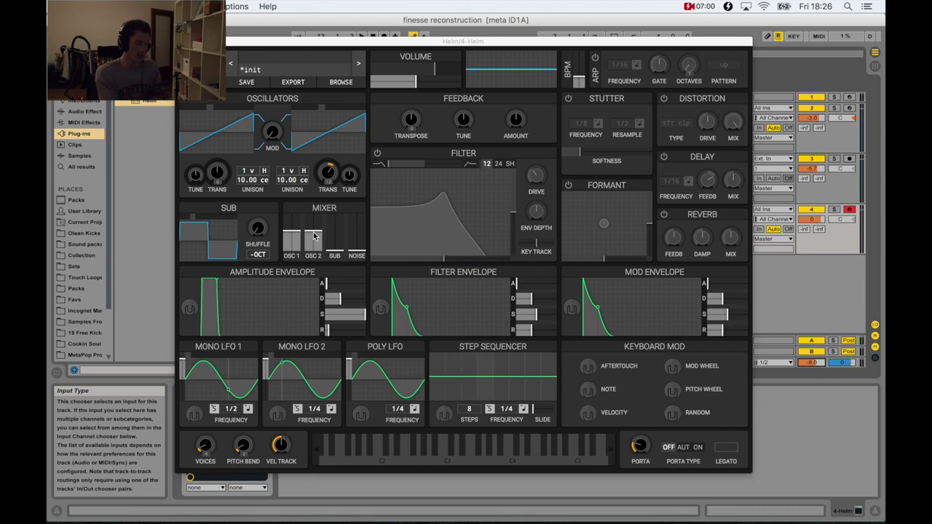
drag(314, 235, 317, 244)
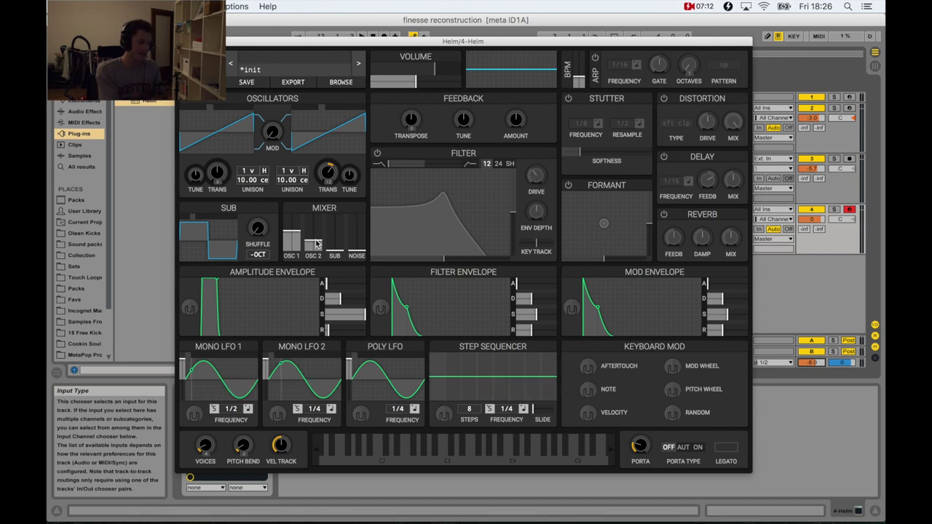
Enable the Helm filter, then lower its low-pass cutoff and reduce the resonance.
click(378, 155)
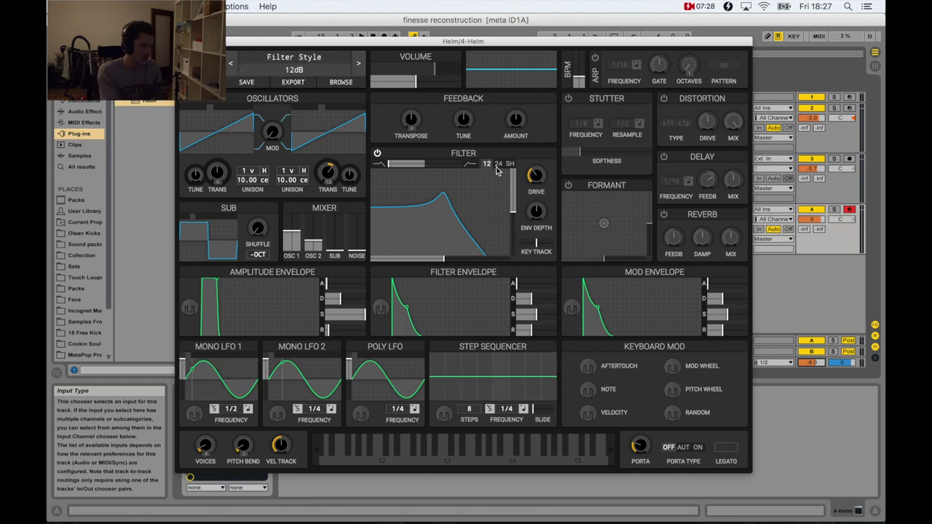
click(446, 260)
mouse_move(445, 260)
mouse_down()
mouse_move(431, 261)
mouse_move(475, 262)
mouse_move(404, 259)
mouse_move(460, 261)
mouse_move(430, 261)
mouse_move(439, 260)
mouse_up()
mouse_move(511, 219)
mouse_down()
mouse_move(510, 186)
mouse_move(508, 230)
mouse_move(503, 200)
mouse_move(499, 217)
mouse_up()
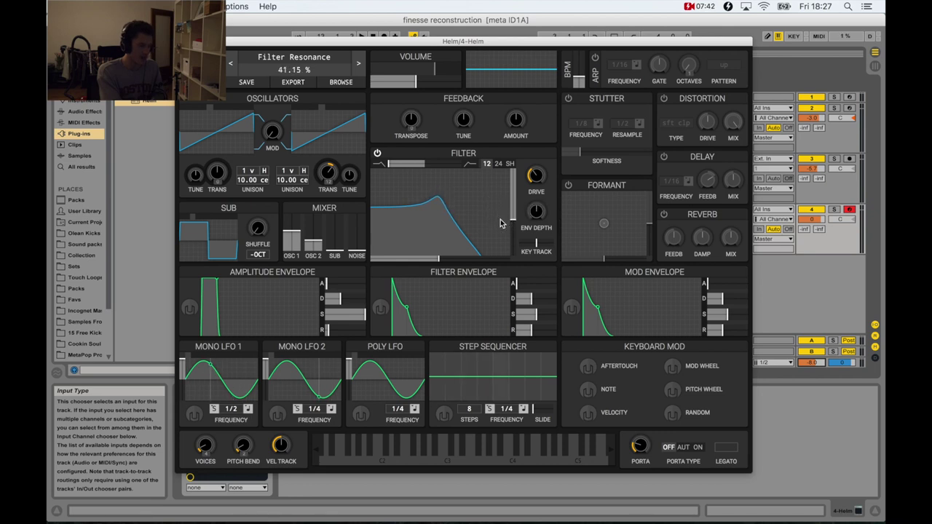
drag(439, 259, 399, 260)
mouse_move(511, 222)
mouse_down()
mouse_move(509, 260)
mouse_move(405, 255)
mouse_move(510, 244)
mouse_move(510, 235)
mouse_up()
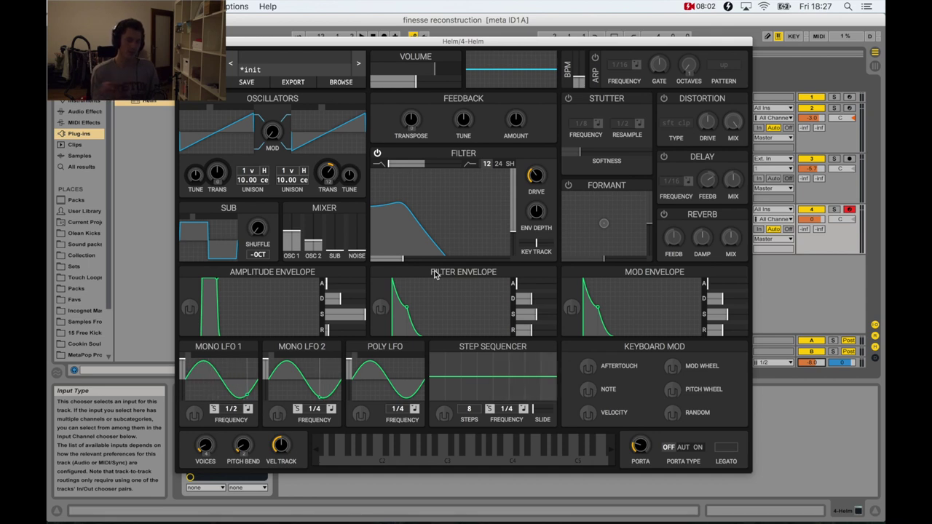
Sweep the filter cutoff up and back down, settling on a low cutoff with moderate resonance.
drag(404, 206, 475, 227)
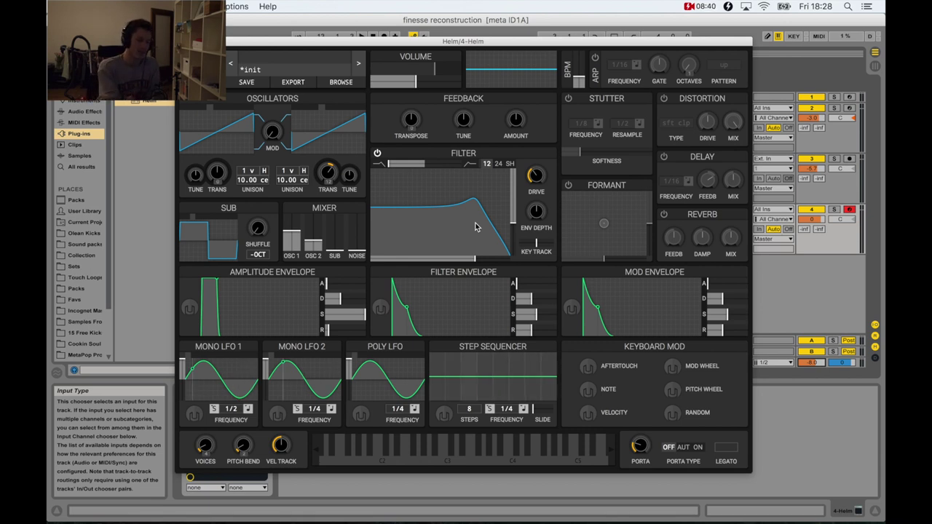
drag(474, 200, 415, 215)
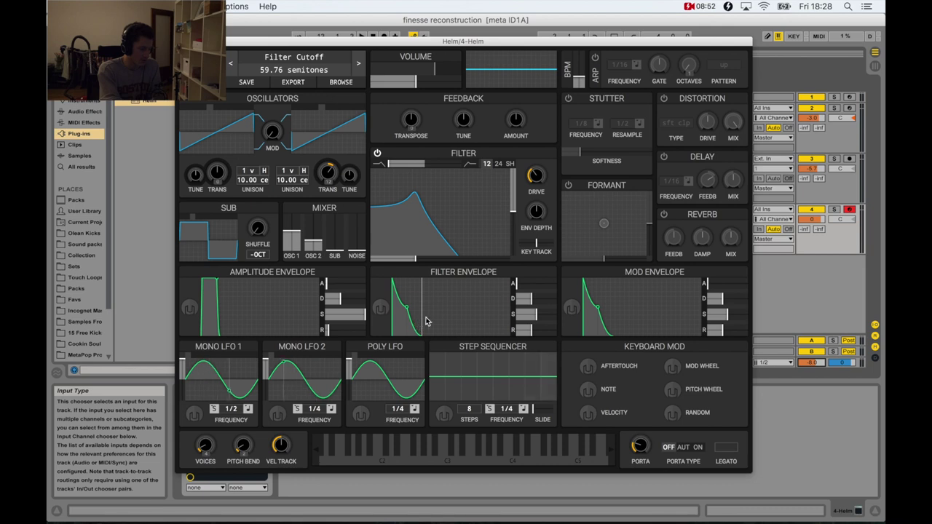
drag(415, 194, 406, 233)
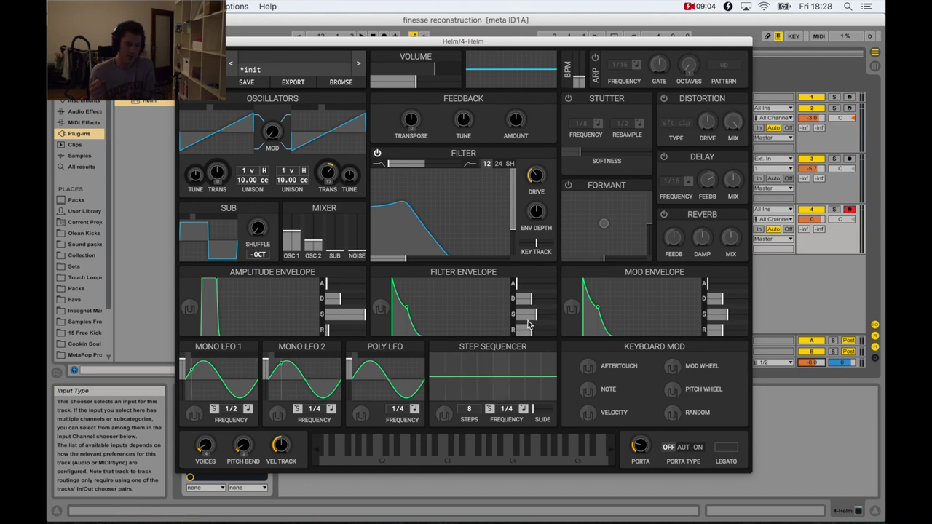
drag(404, 210, 396, 218)
scroll(394, 232, down, 1)
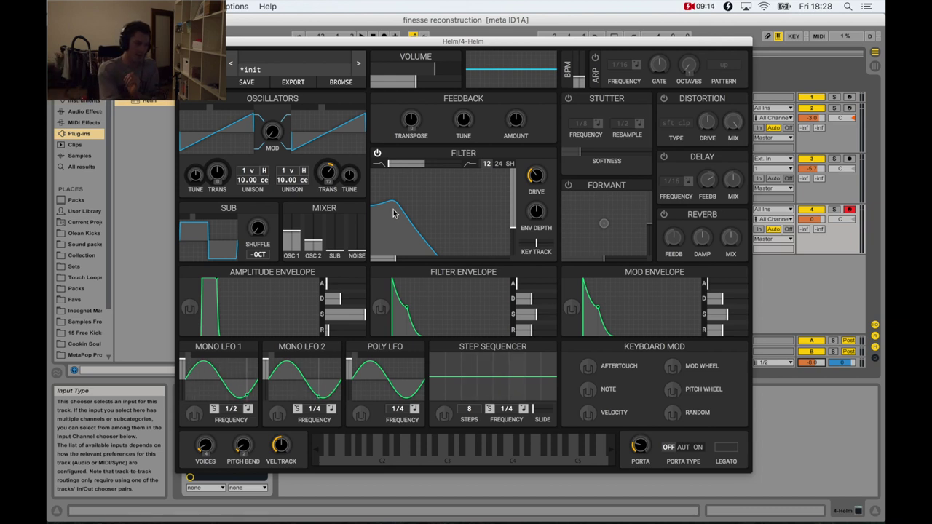
scroll(535, 213, up, 1)
scroll(535, 212, up, 3)
scroll(536, 212, down, 8)
scroll(535, 212, up, 4)
Raise the filter's envelope depth to a positive amount.
drag(535, 213, 536, 218)
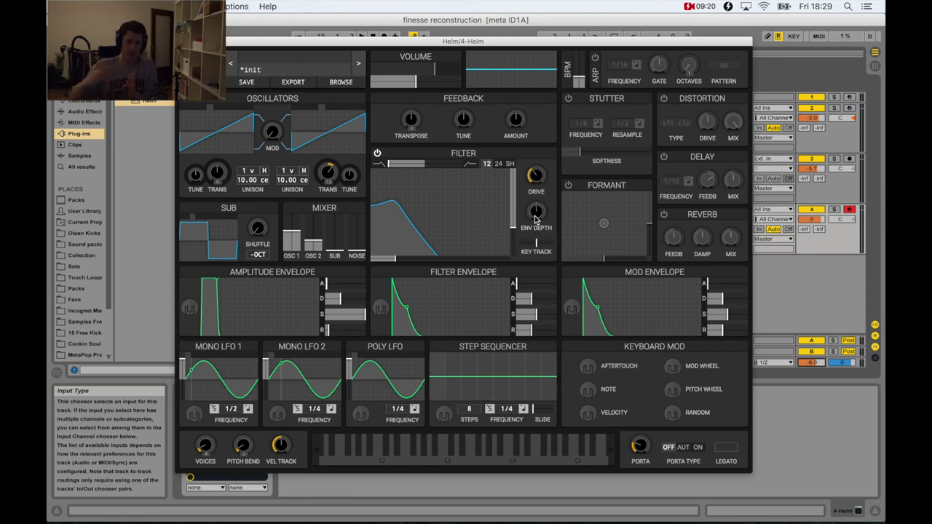
drag(535, 218, 522, 156)
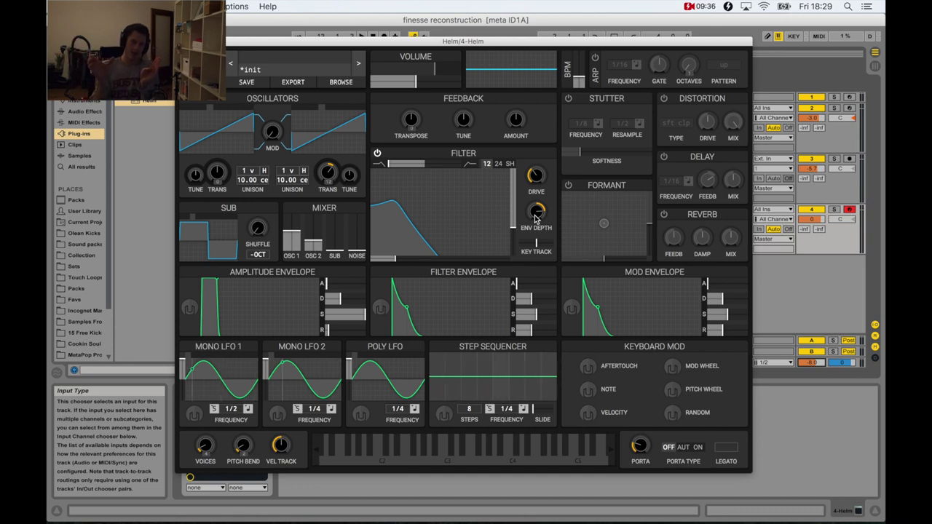
Shape the filter envelope with a longer decay, a sustain at about half and a release of about 1.533 secs.
mouse_move(529, 298)
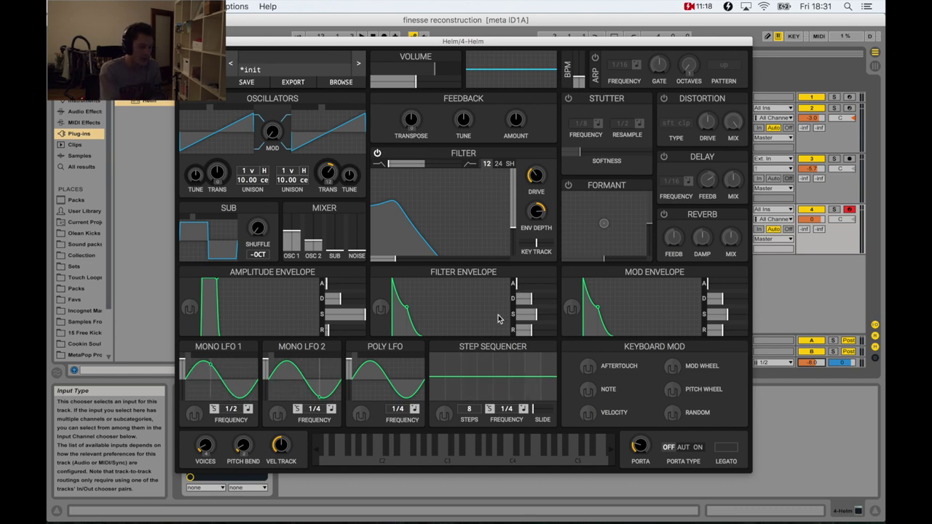
mouse_move(406, 312)
mouse_down()
mouse_move(428, 307)
mouse_move(414, 293)
mouse_move(409, 320)
mouse_move(412, 295)
mouse_move(408, 326)
mouse_up()
mouse_move(524, 304)
mouse_down()
mouse_move(546, 304)
mouse_move(530, 306)
mouse_up()
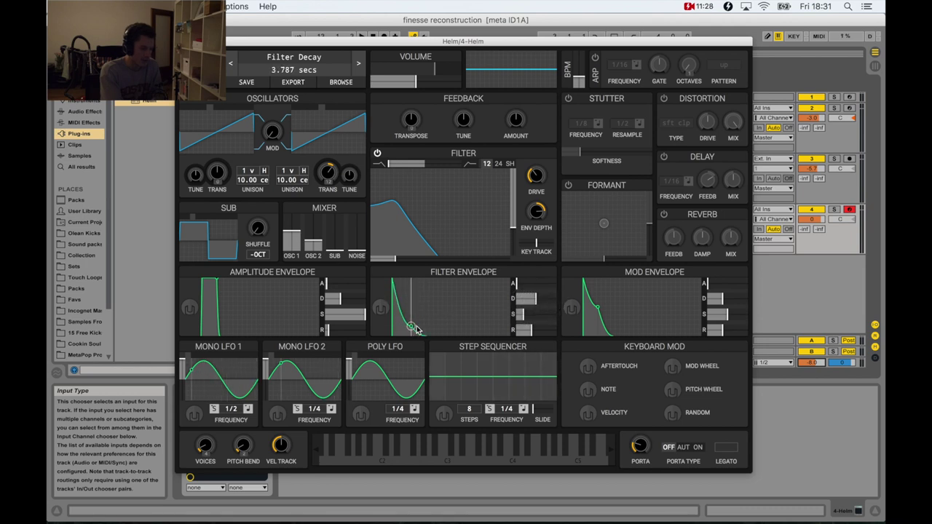
mouse_move(410, 323)
mouse_down()
mouse_move(417, 297)
mouse_move(420, 312)
mouse_move(403, 318)
mouse_move(427, 314)
mouse_move(417, 307)
mouse_move(403, 313)
mouse_move(435, 321)
mouse_move(404, 308)
mouse_up()
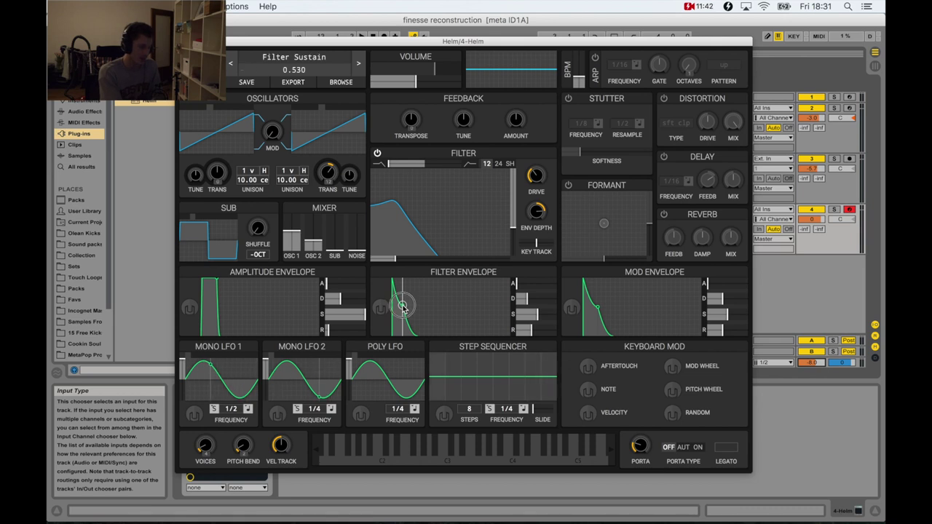
mouse_move(402, 308)
mouse_down()
mouse_move(433, 318)
mouse_move(418, 318)
mouse_move(422, 294)
mouse_move(415, 320)
mouse_move(426, 312)
mouse_move(414, 309)
mouse_move(429, 309)
mouse_move(413, 311)
mouse_up()
mouse_move(514, 285)
mouse_down()
mouse_move(530, 286)
mouse_move(514, 285)
mouse_up()
drag(524, 330, 529, 332)
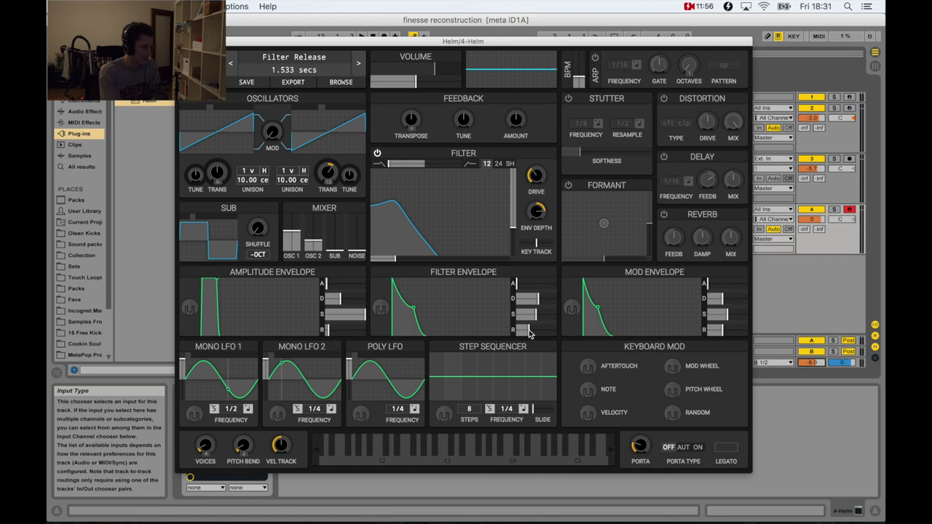
Set a short amplitude envelope release of about 0.090 secs.
drag(217, 282, 217, 284)
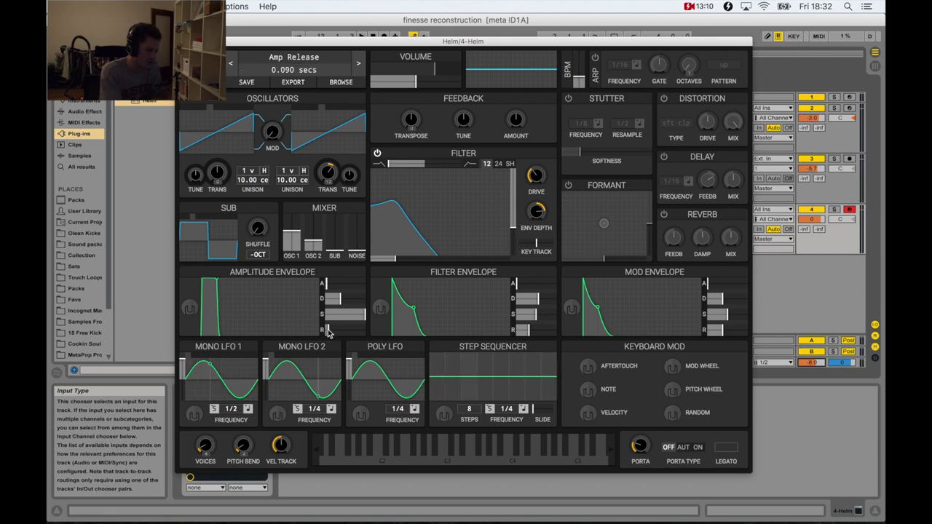
drag(328, 334, 329, 333)
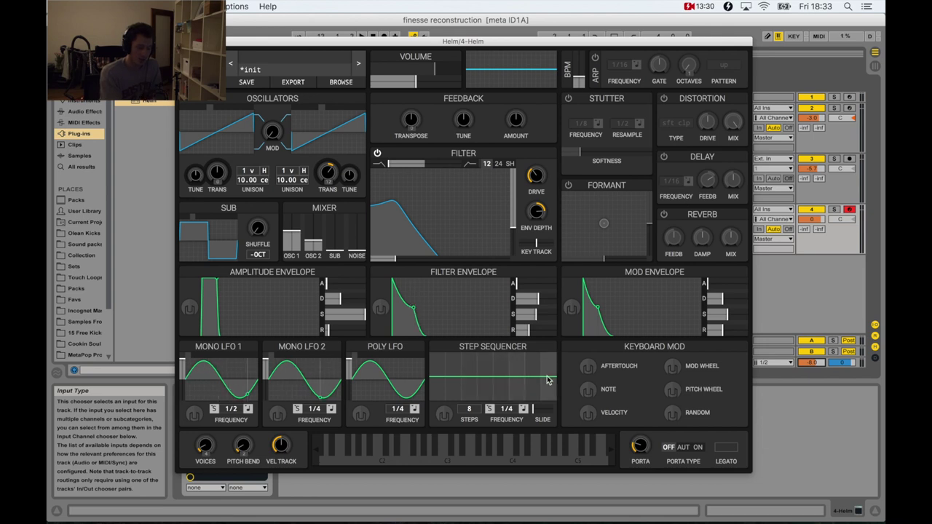
Turn on legato and limit Helm's polyphony to 1 voice.
click(725, 450)
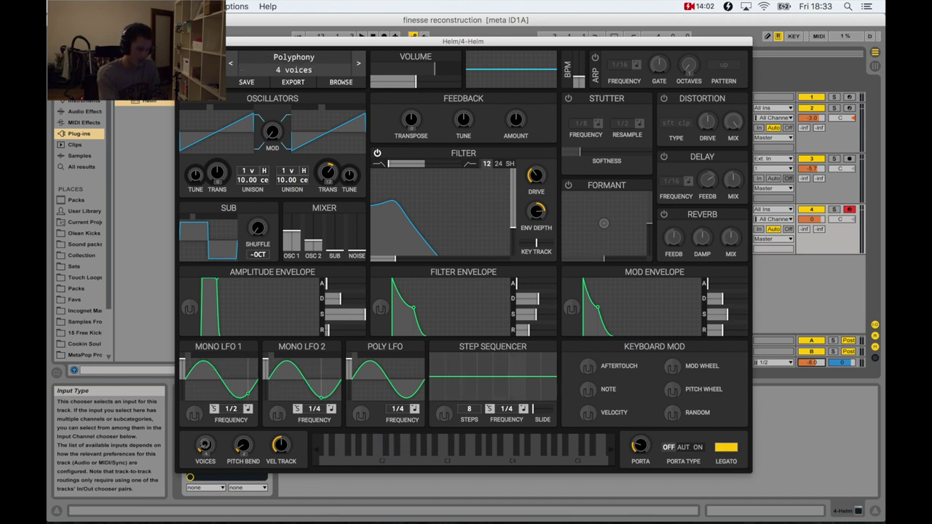
mouse_move(206, 445)
mouse_down()
mouse_move(208, 473)
mouse_move(206, 448)
mouse_up()
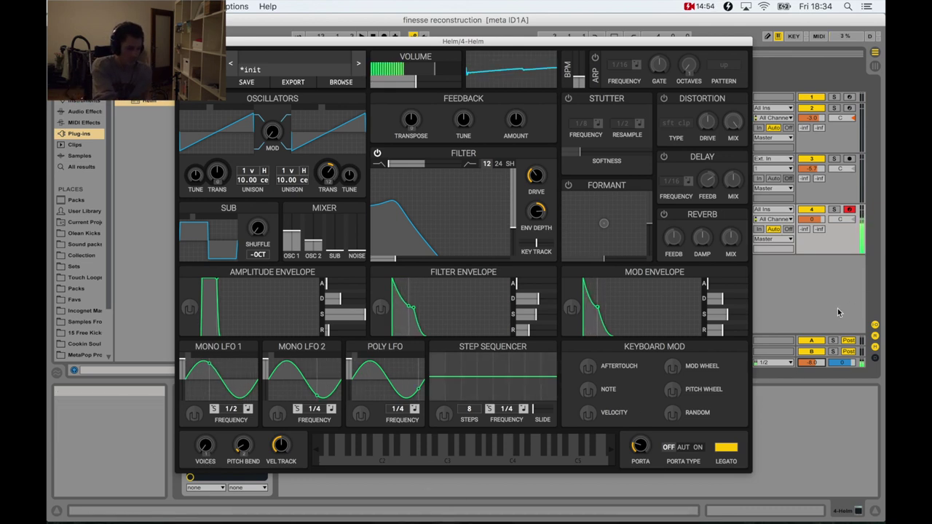
Raise the master volume to -7.1 and slightly lower the Helm filter's cutoff and envelope depth.
drag(814, 371, 814, 366)
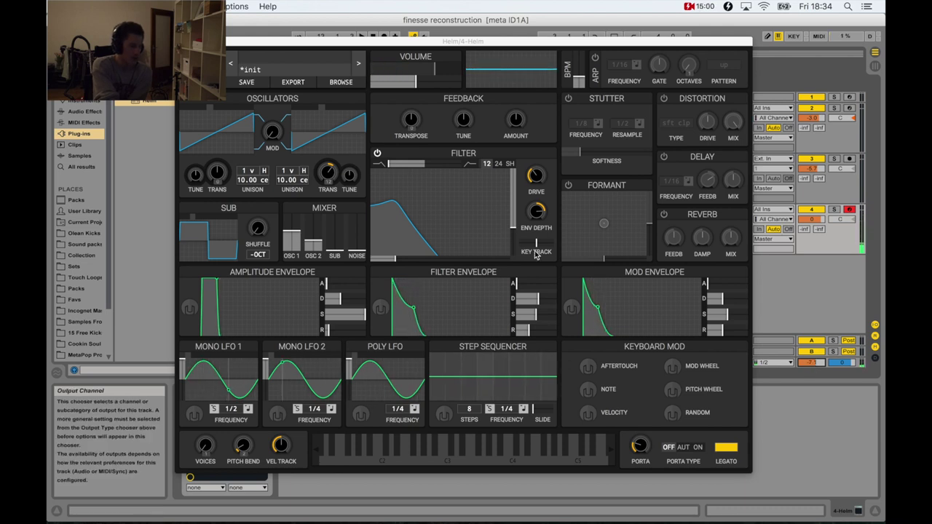
drag(394, 205, 380, 261)
drag(537, 218, 533, 227)
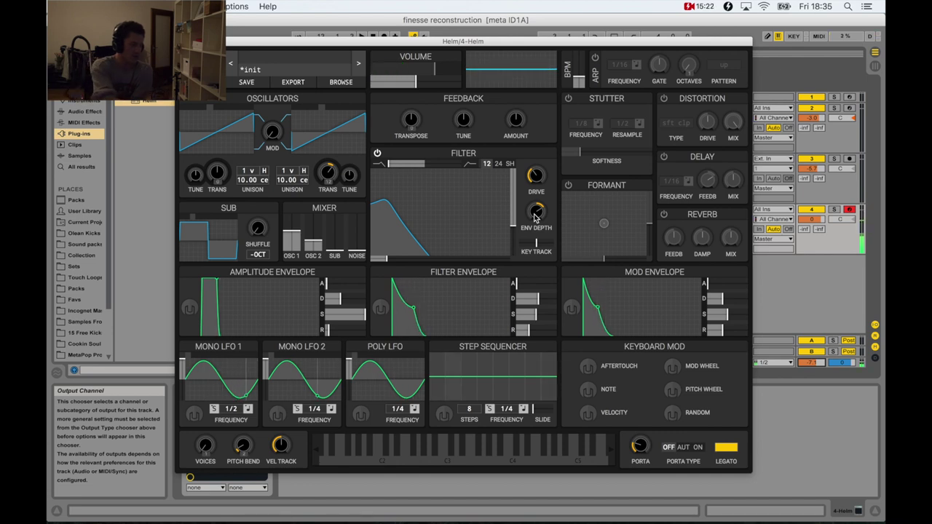
Lower the filter envelope's sustain to about a quarter and reduce the filter resonance to 13.21 %.
drag(537, 328, 521, 327)
mouse_move(537, 314)
mouse_down()
mouse_move(524, 313)
mouse_move(533, 300)
mouse_up()
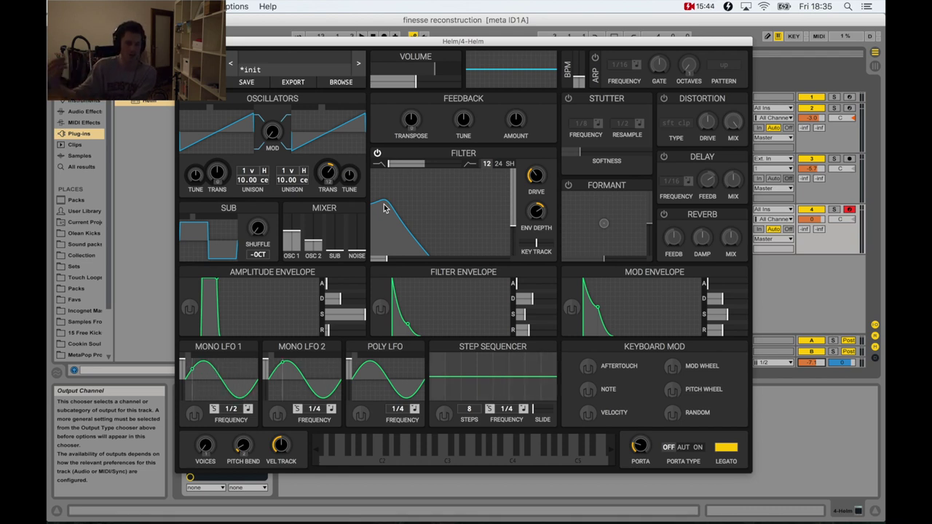
drag(514, 231, 512, 246)
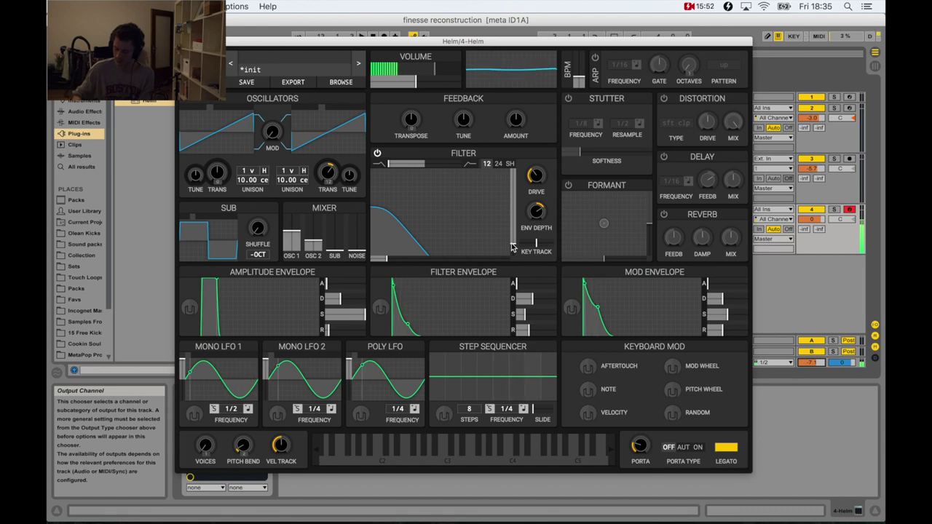
Set the filter drive to 4.458 dB and raise the master volume to -6.2.
scroll(543, 176, up, 5)
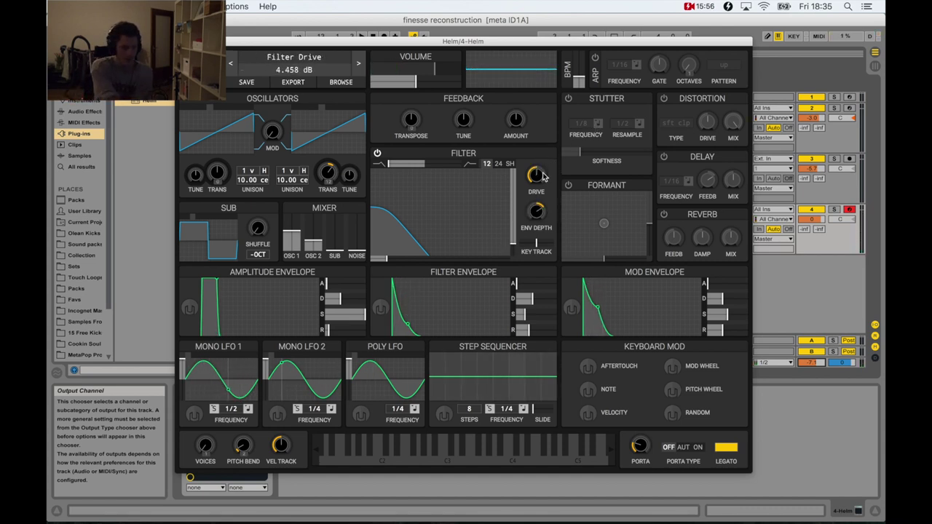
drag(810, 362, 810, 366)
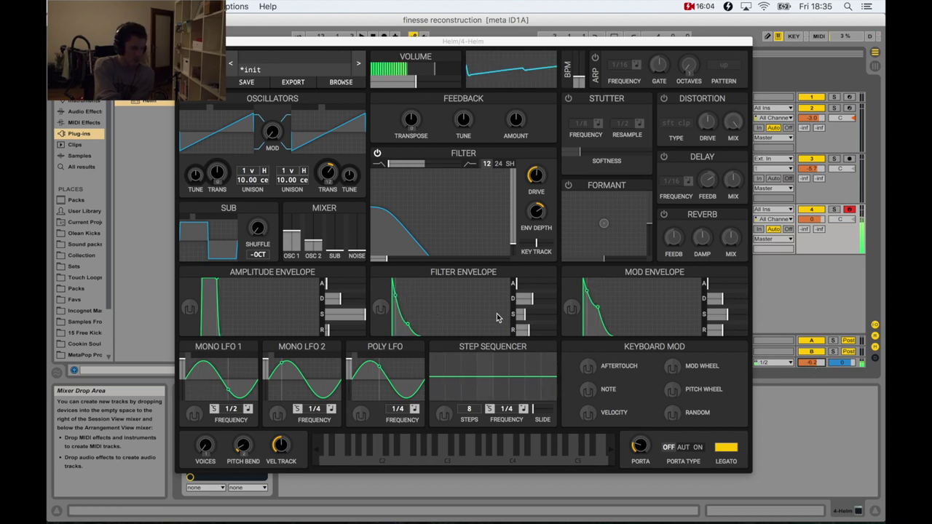
Lengthen the filter envelope's decay to about 3.494 secs and slightly raise the Osc 2 volume in the mixer.
drag(537, 213, 537, 203)
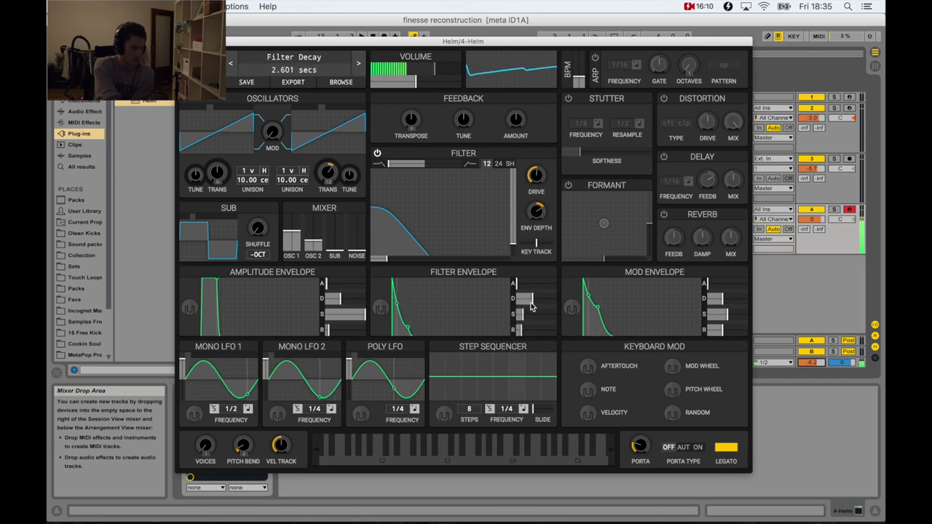
drag(529, 301, 535, 302)
drag(313, 240, 314, 248)
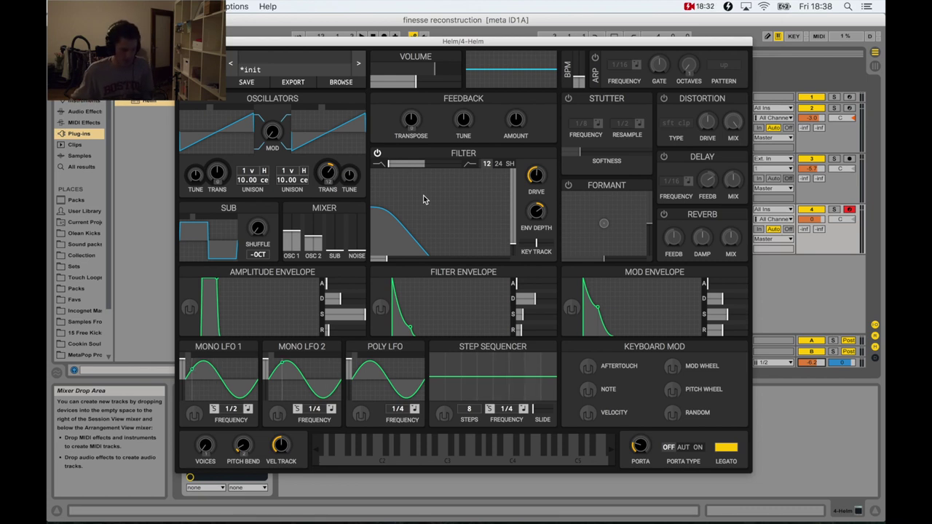
Slightly raise the filter resonance and lengthen the filter envelope's decay further, fine-tuning the sound against the envelope depth.
key(space)
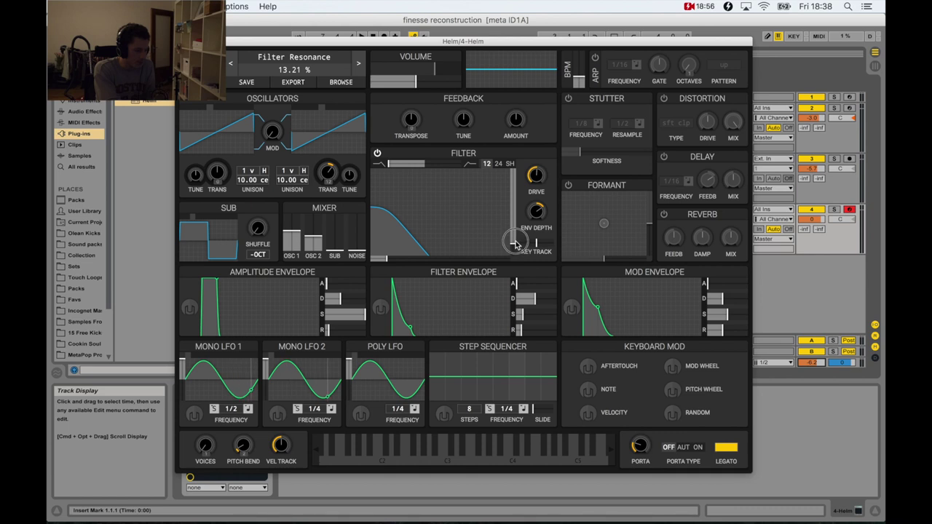
drag(515, 247, 514, 243)
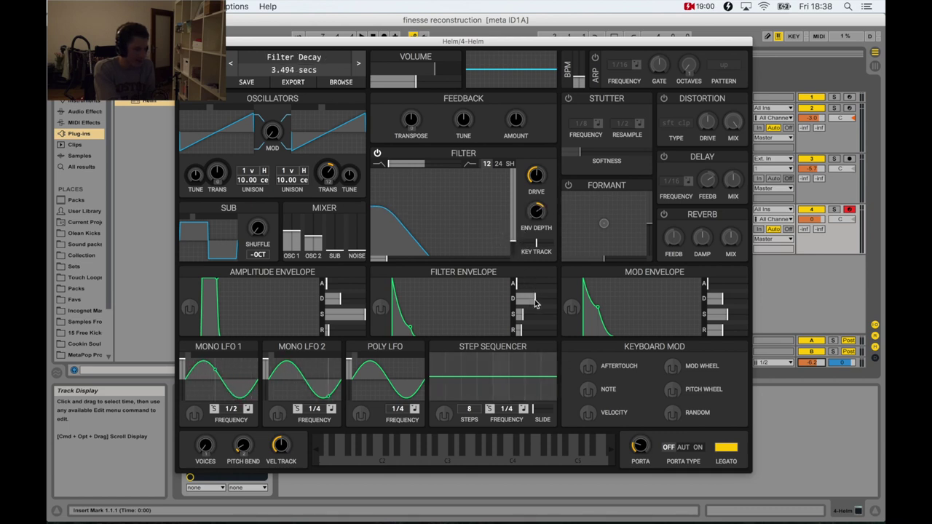
drag(521, 317, 541, 305)
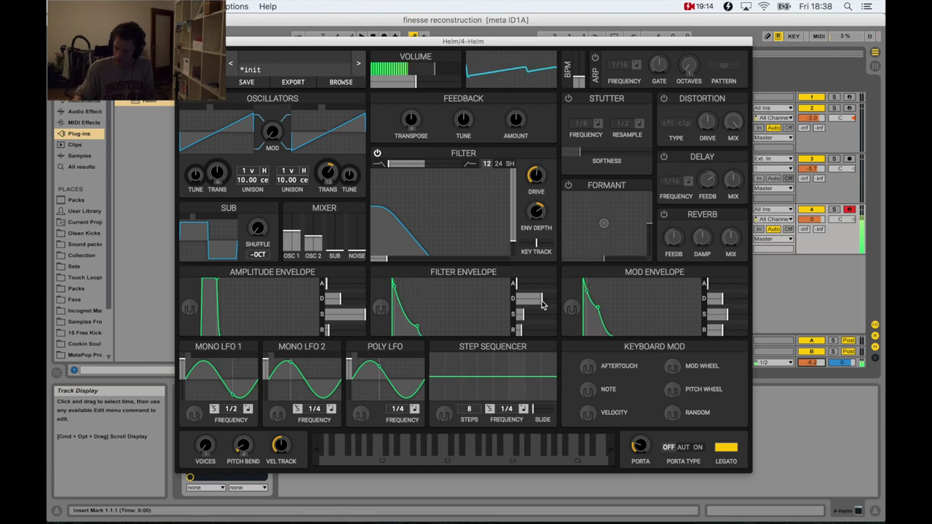
drag(535, 300, 541, 302)
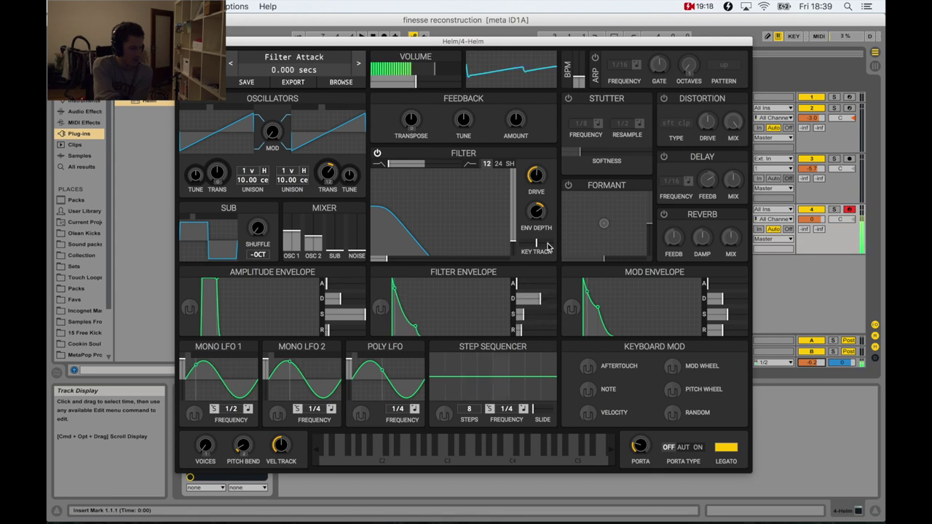
drag(537, 216, 537, 214)
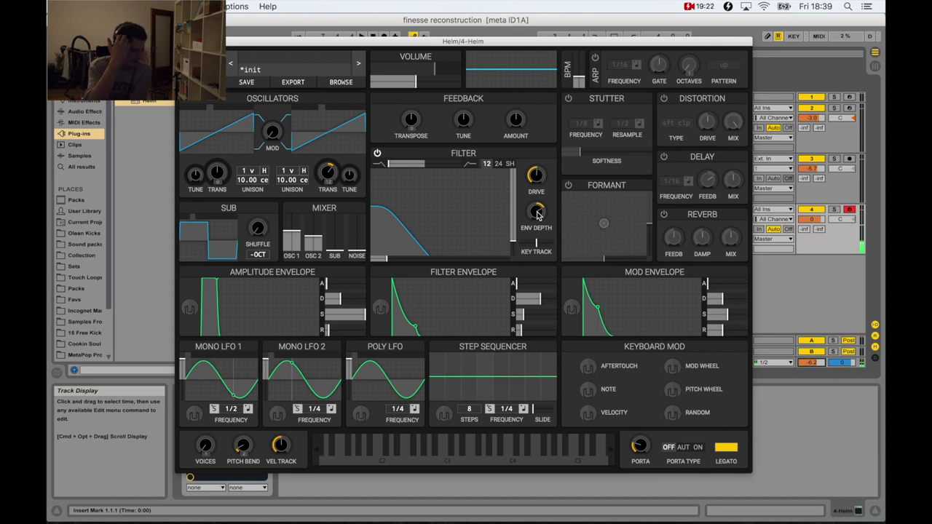
mouse_move(300, 251)
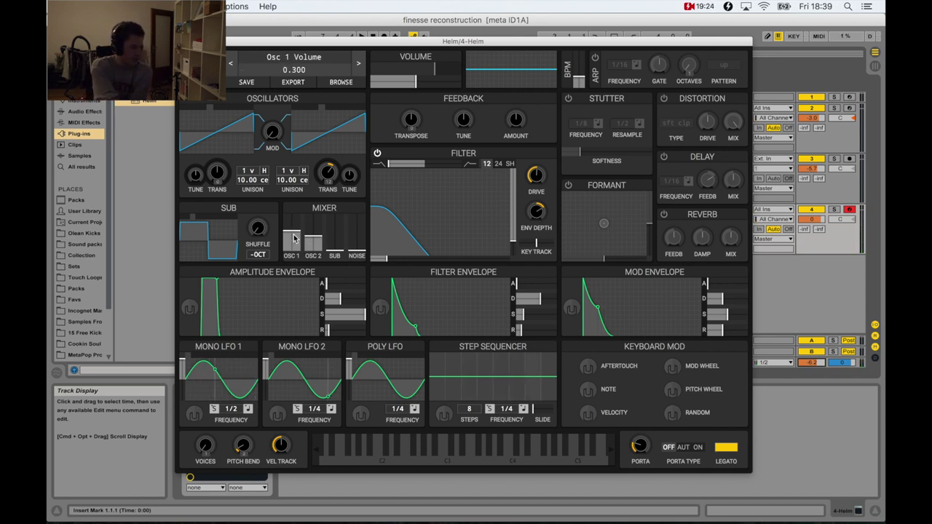